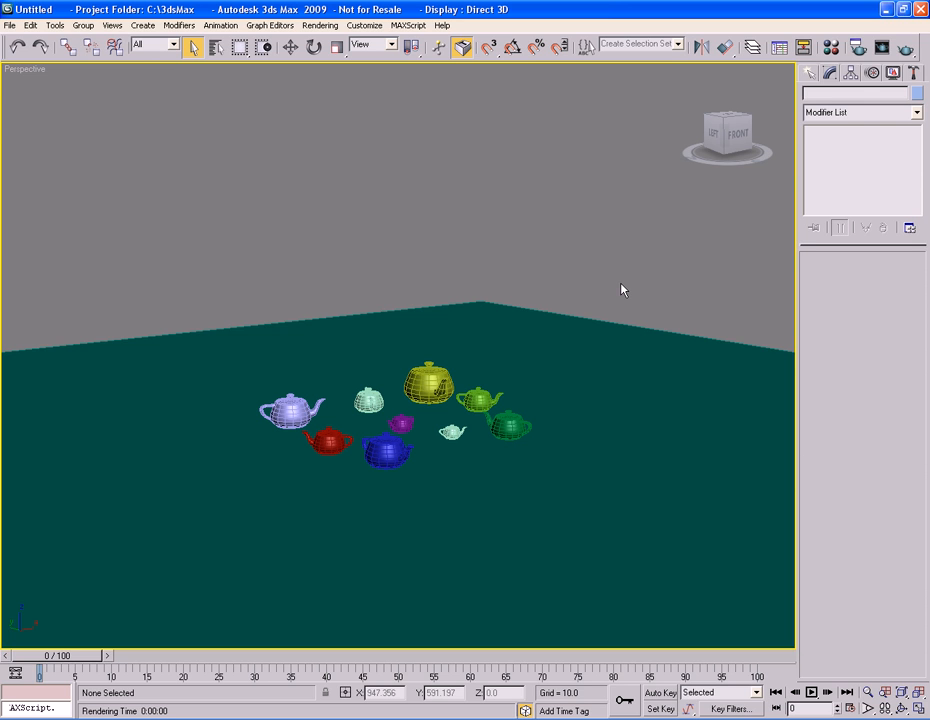
# Step: Create a target camera on the ground at about X 31, Y 27, aimed at the spot beside the small purple teapot
pyautogui.click(810, 74)
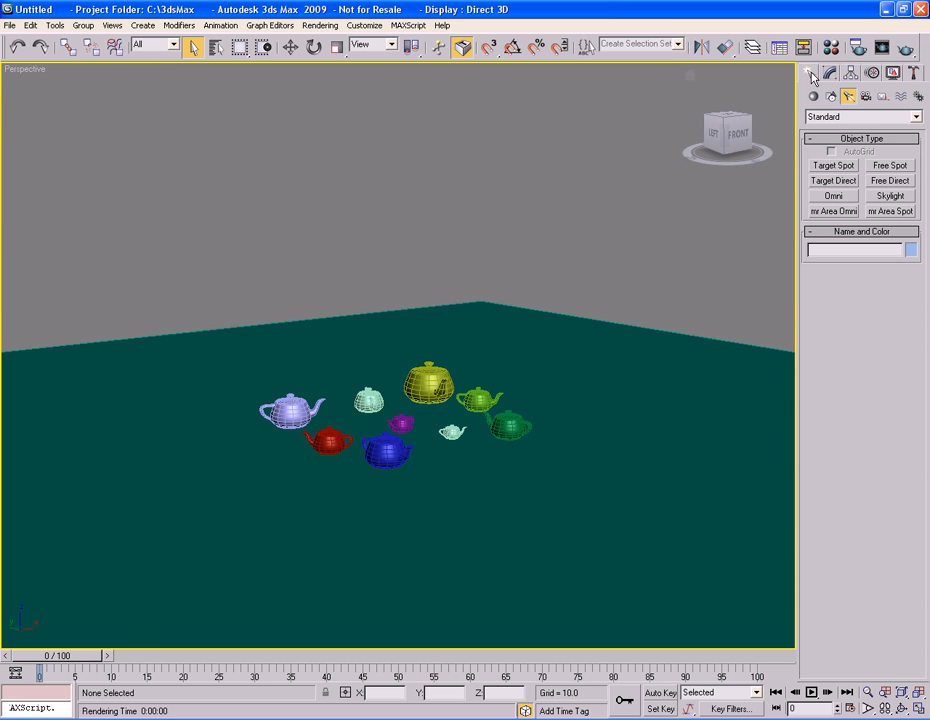
pyautogui.click(866, 97)
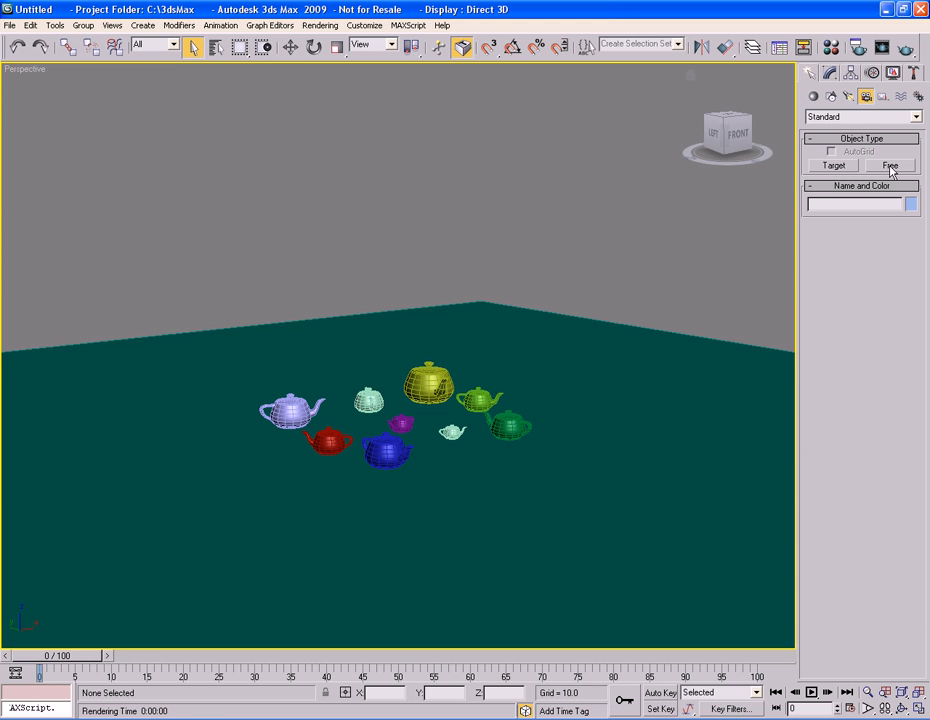
pyautogui.click(834, 165)
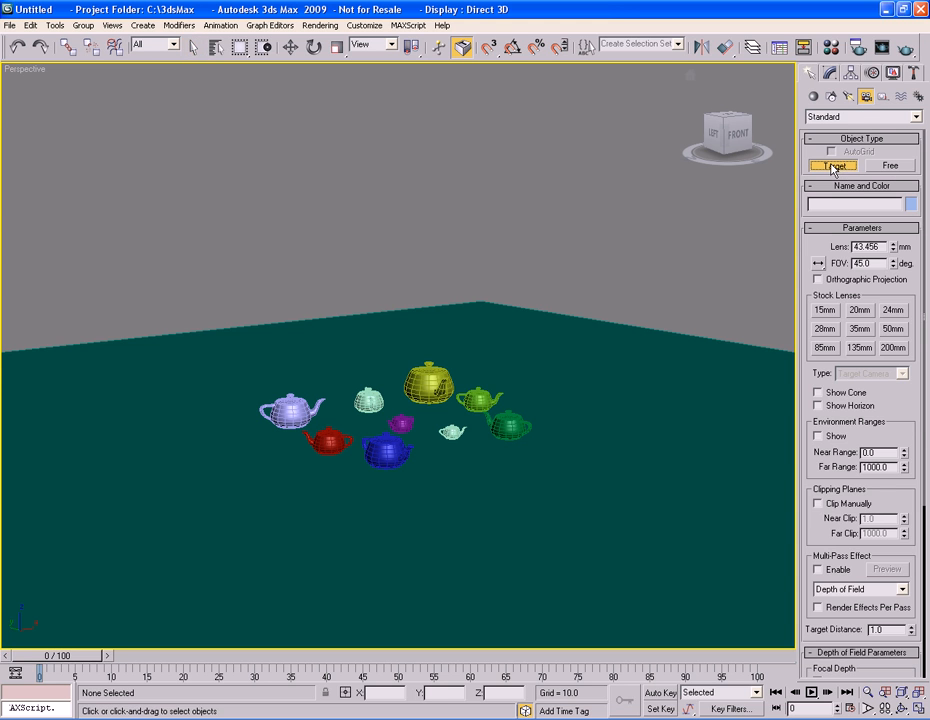
pyautogui.moveTo(433, 408); pyautogui.dragTo(383, 423)
# Step: Move the camera up and away from the teapots, about 337 units from its target, and show its modifiable parameters
pyautogui.press('w')
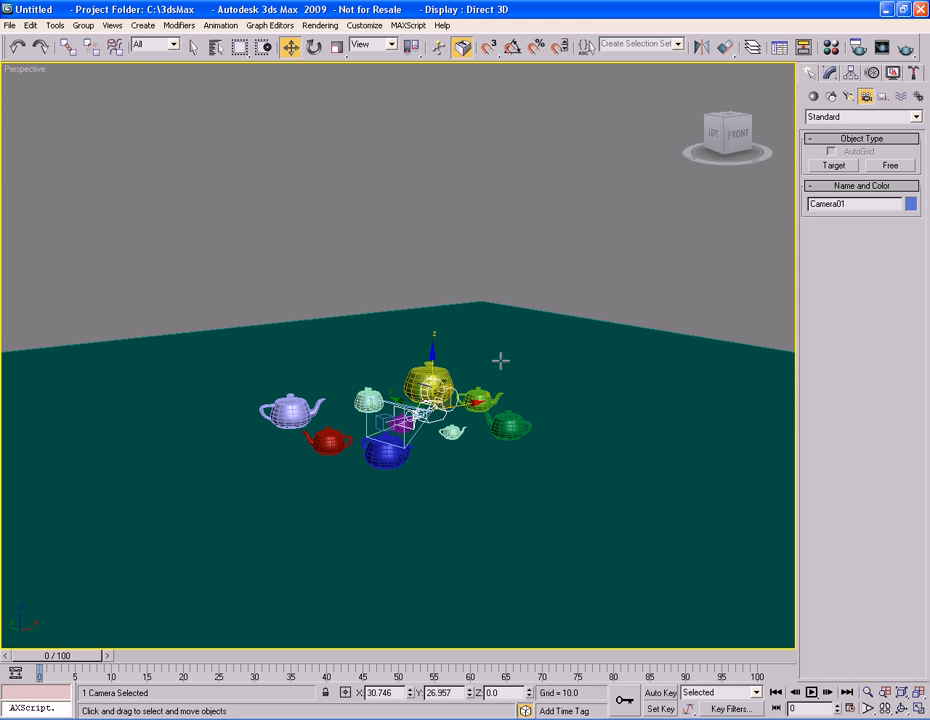
pyautogui.moveTo(451, 388); pyautogui.dragTo(597, 146)
pyautogui.press('q')
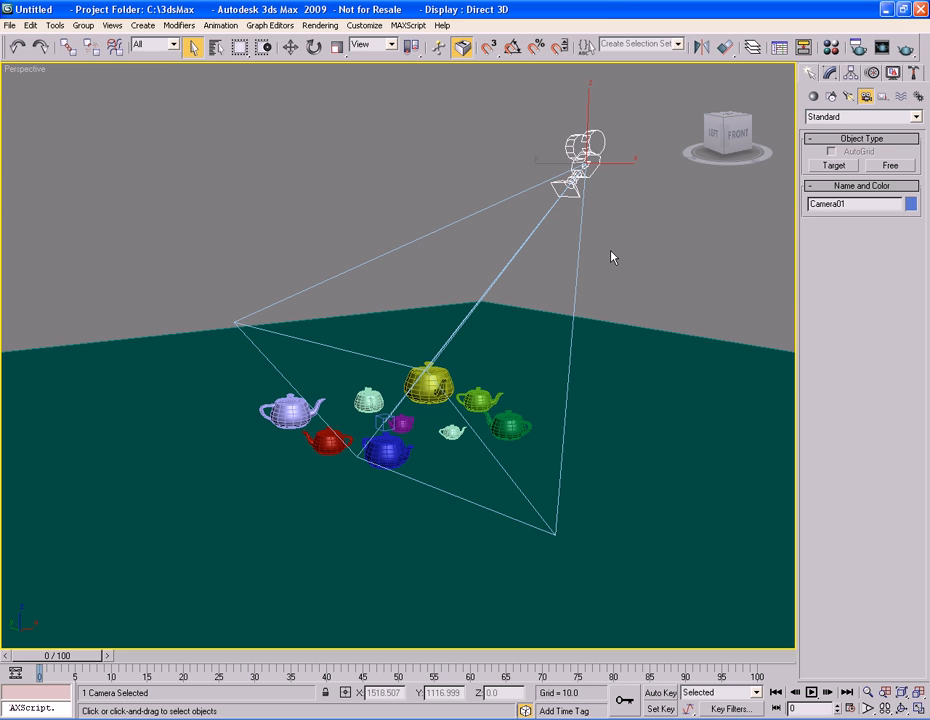
pyautogui.press('1')
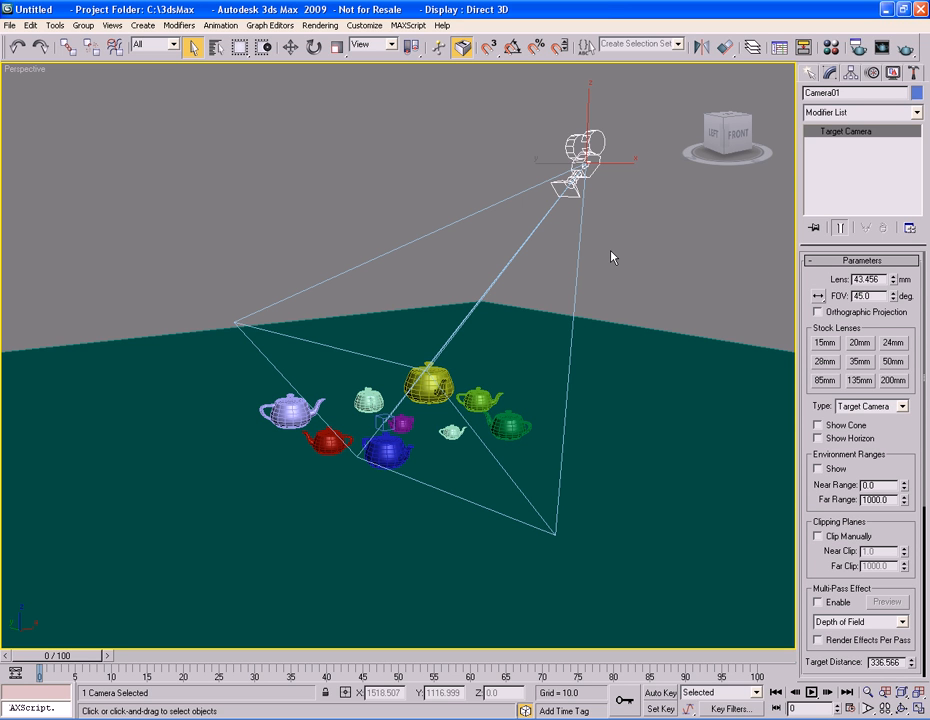
# Step: Switch the camera's type to Free Camera and back to Target Camera
pyautogui.doubleClick(876, 296)
pyautogui.click(876, 296)
pyautogui.click(903, 407)
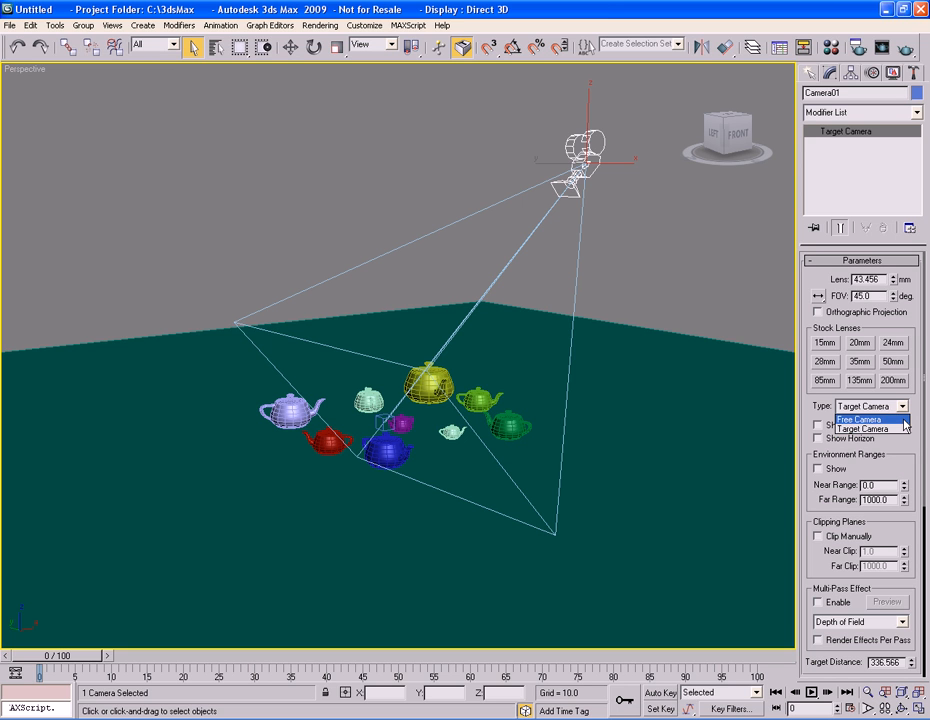
pyautogui.click(903, 420)
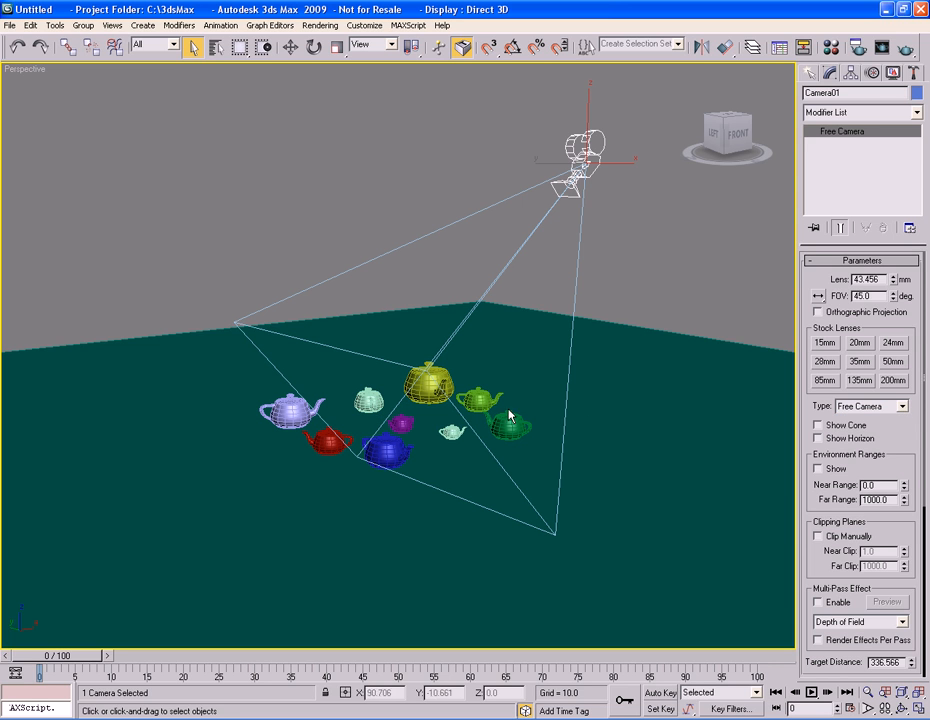
pyautogui.click(899, 406)
pyautogui.click(902, 428)
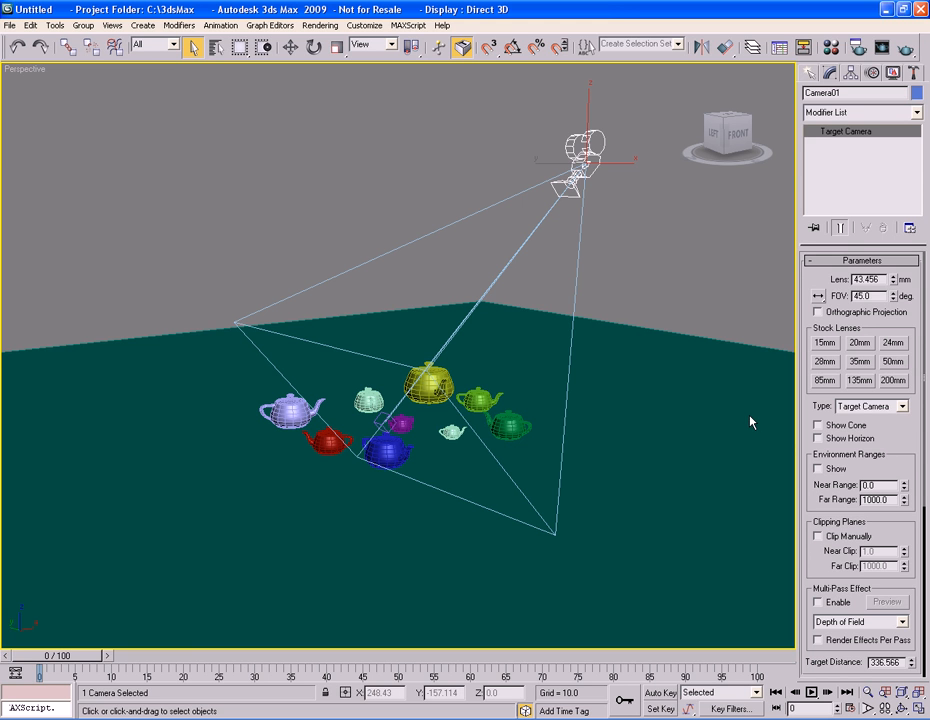
# Step: Examine the camera's clipping plane, multi-pass effect and depth of field parameters
pyautogui.scroll(-5, 905, 431)
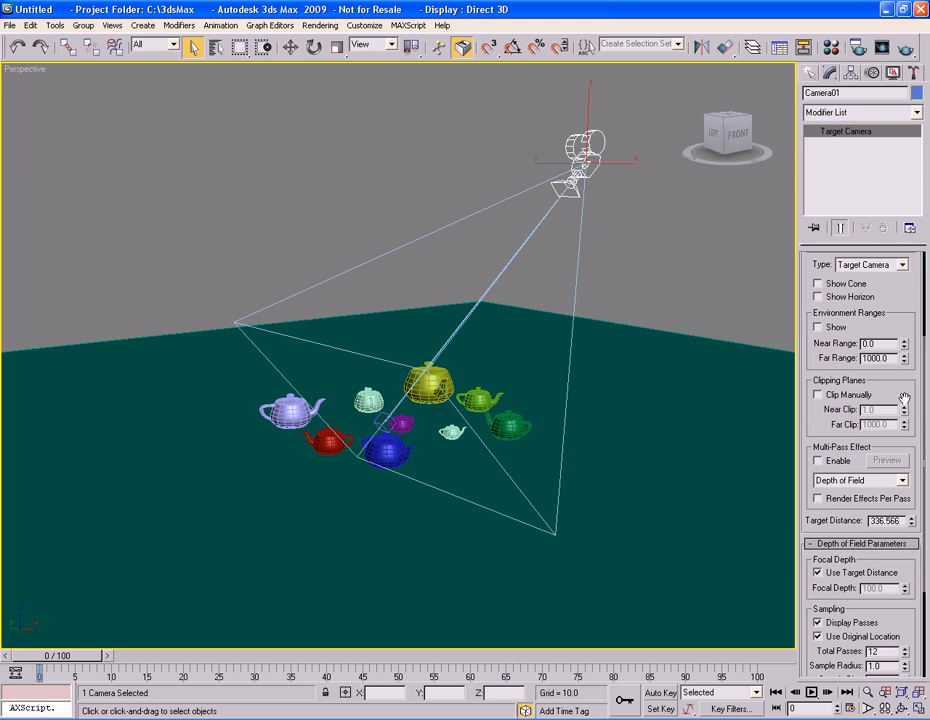
pyautogui.scroll(-3, 893, 383)
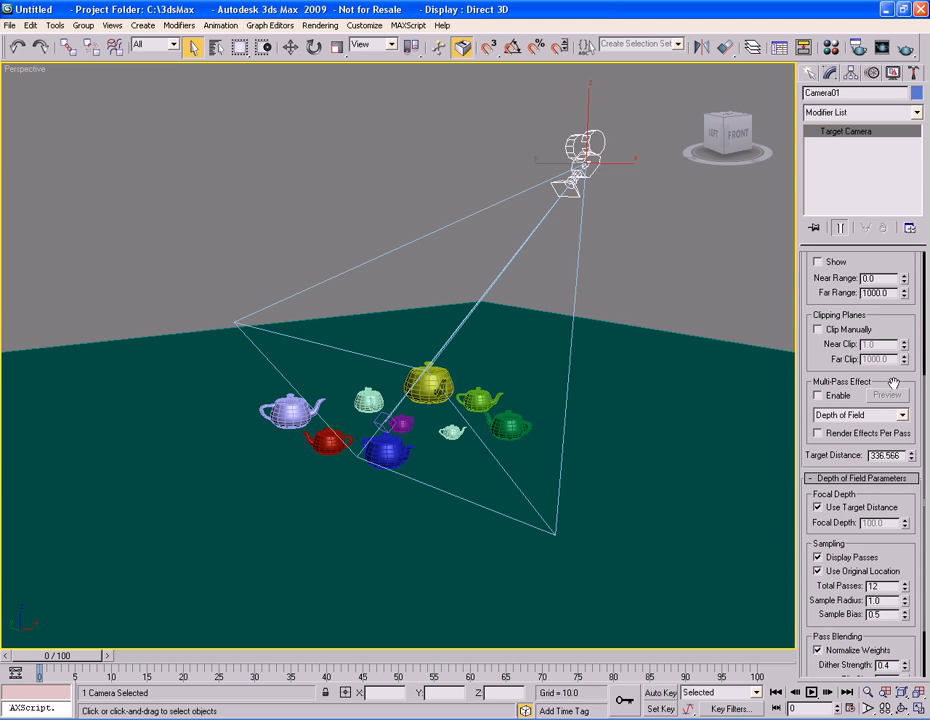
pyautogui.scroll(-2, 893, 383)
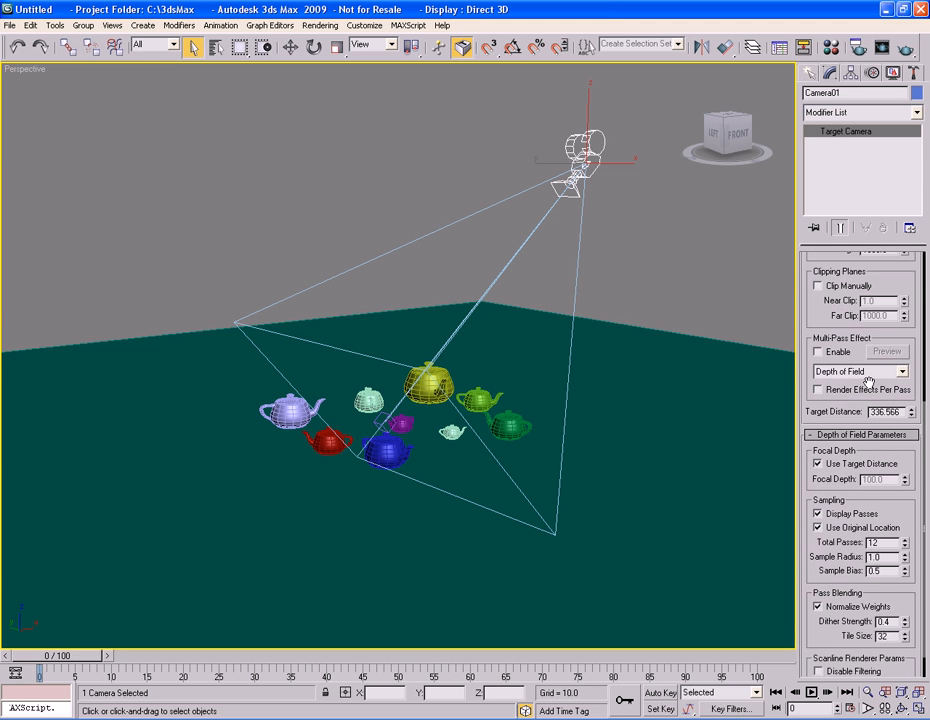
pyautogui.scroll(-1, 869, 383)
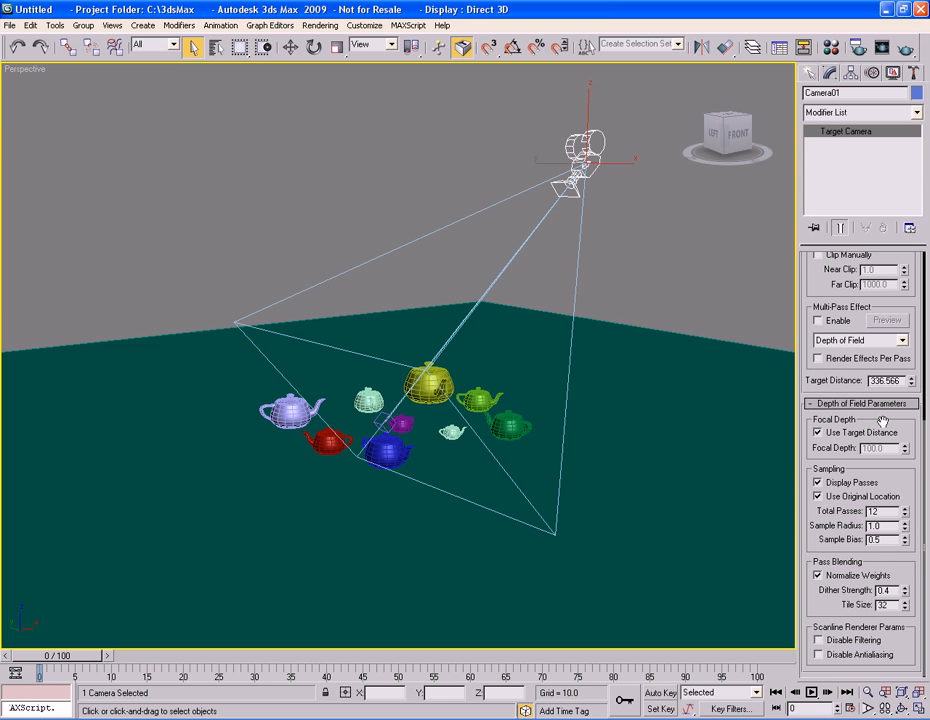
pyautogui.scroll(5, 882, 421)
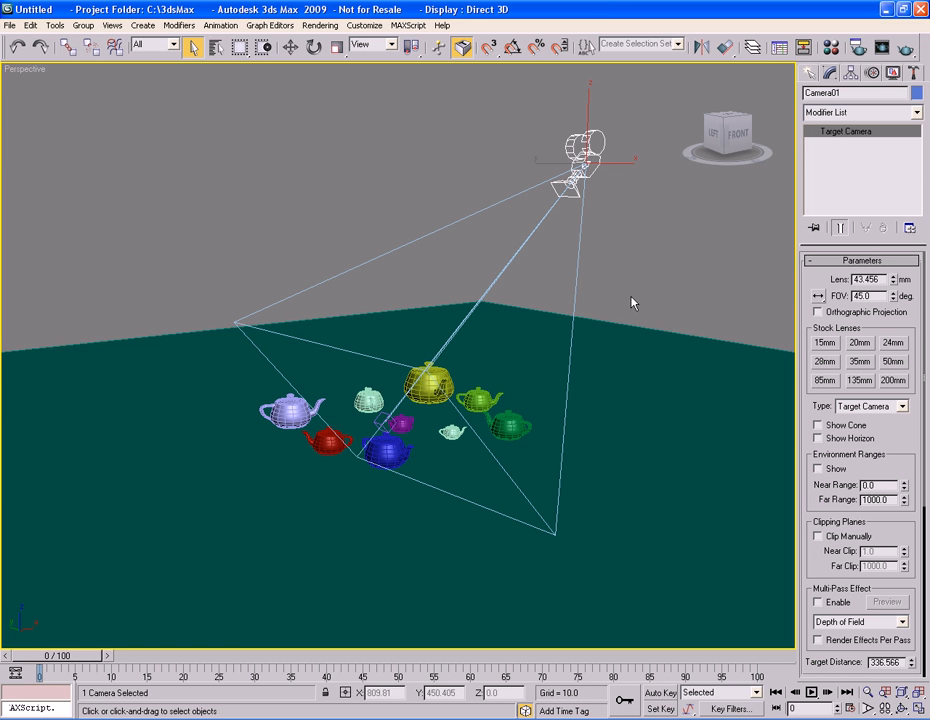
# Step: Show the scene through the camera in the viewport and rename the camera to RenderCamera
pyautogui.press('c')
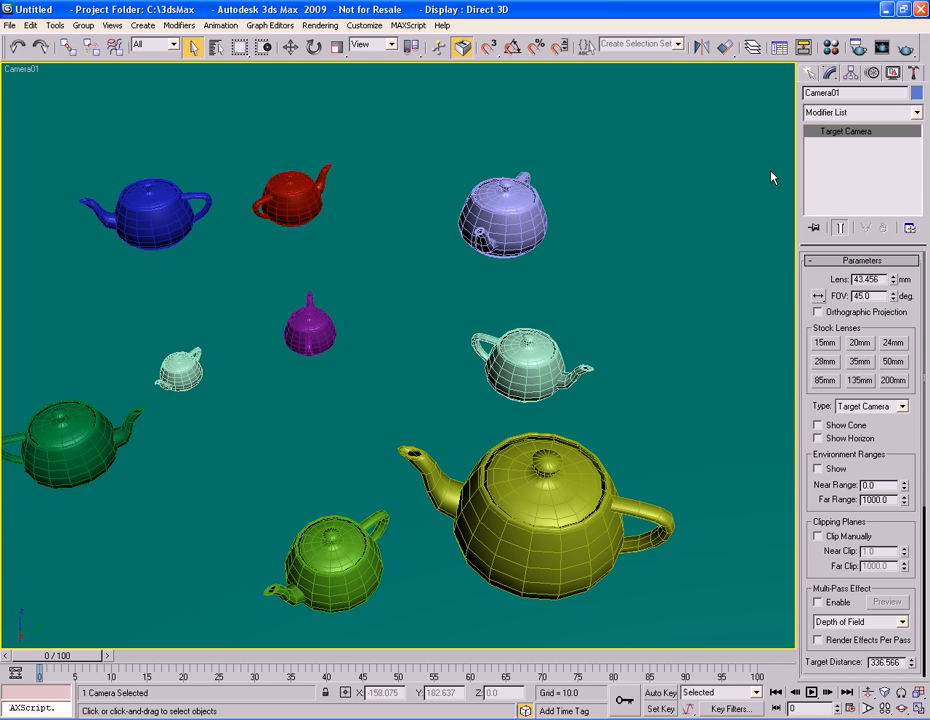
pyautogui.doubleClick(863, 94)
pyautogui.write('RenderCamera')
pyautogui.press('Return')
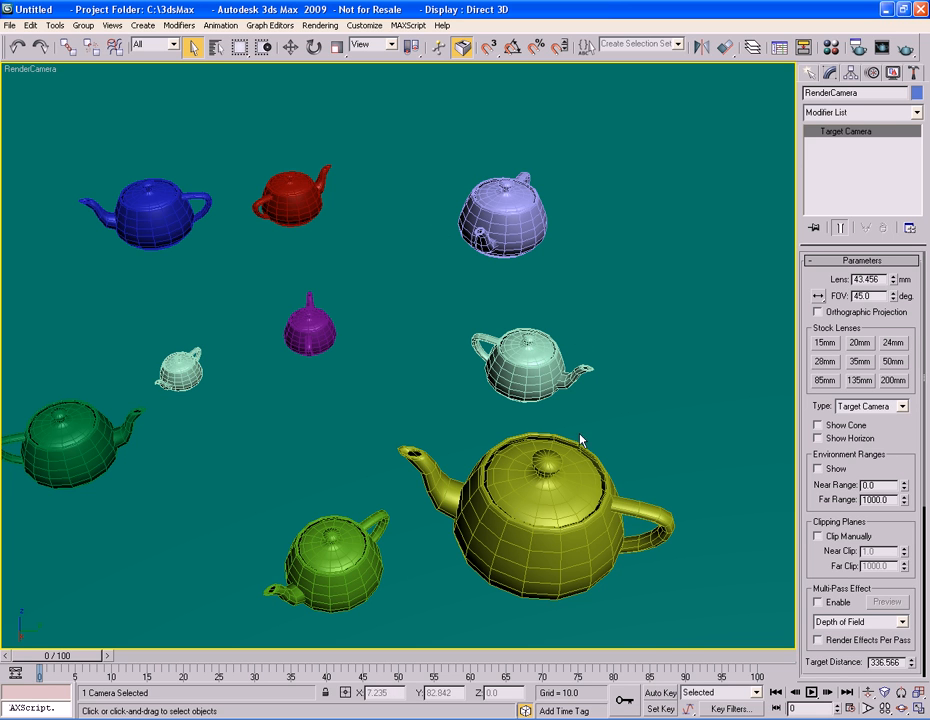
# Step: Try orthographic projection on the render camera and turn it off again
pyautogui.click(867, 314)
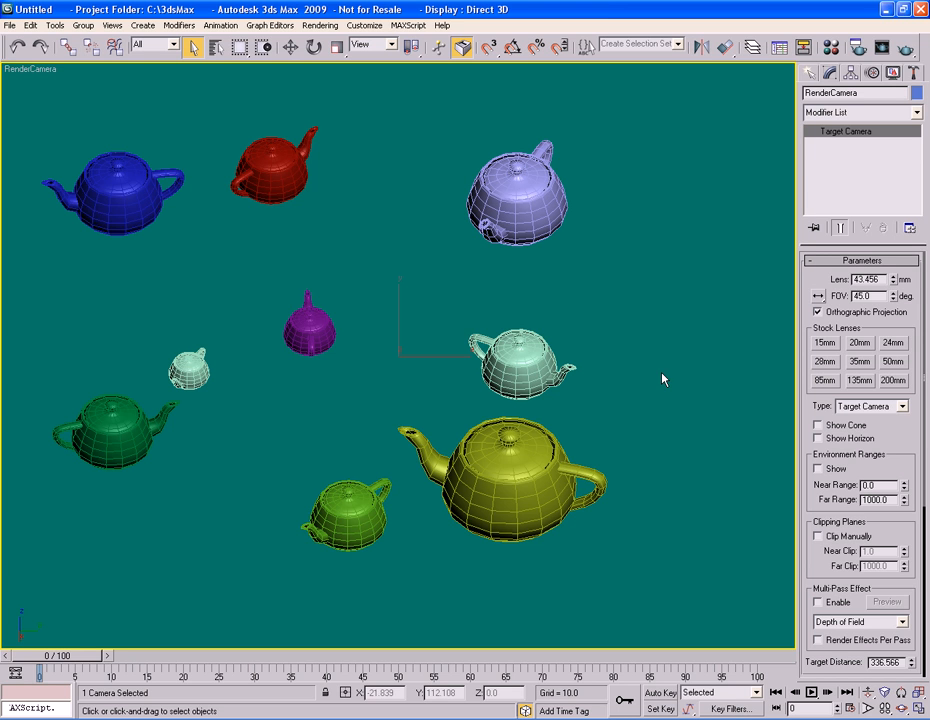
pyautogui.click(818, 312)
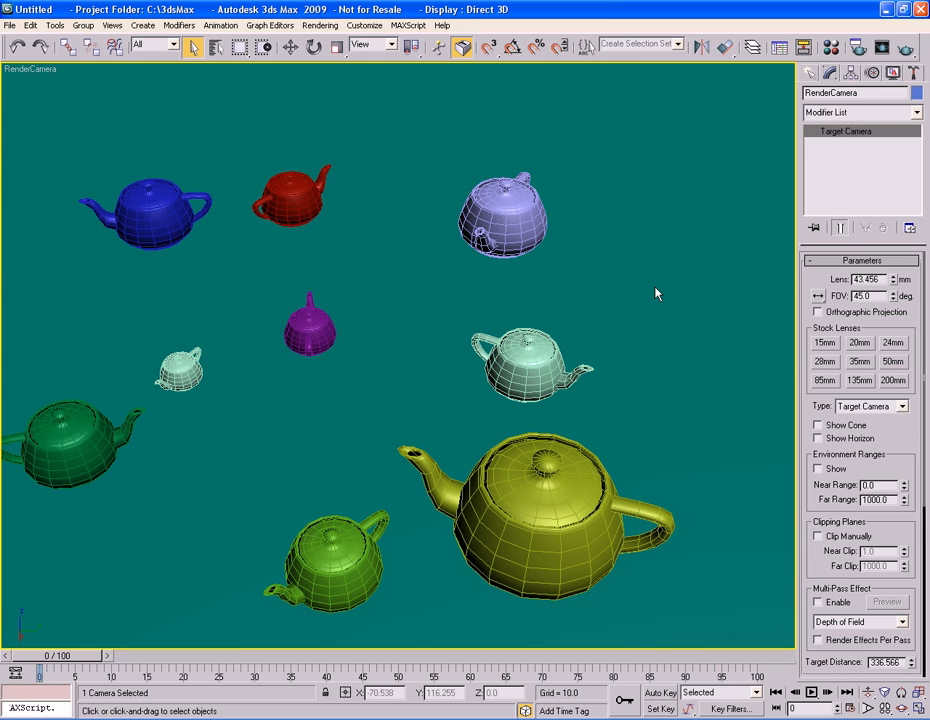
# Step: Examine the common Render Setup options and which views can be chosen for rendering
pyautogui.click(321, 25)
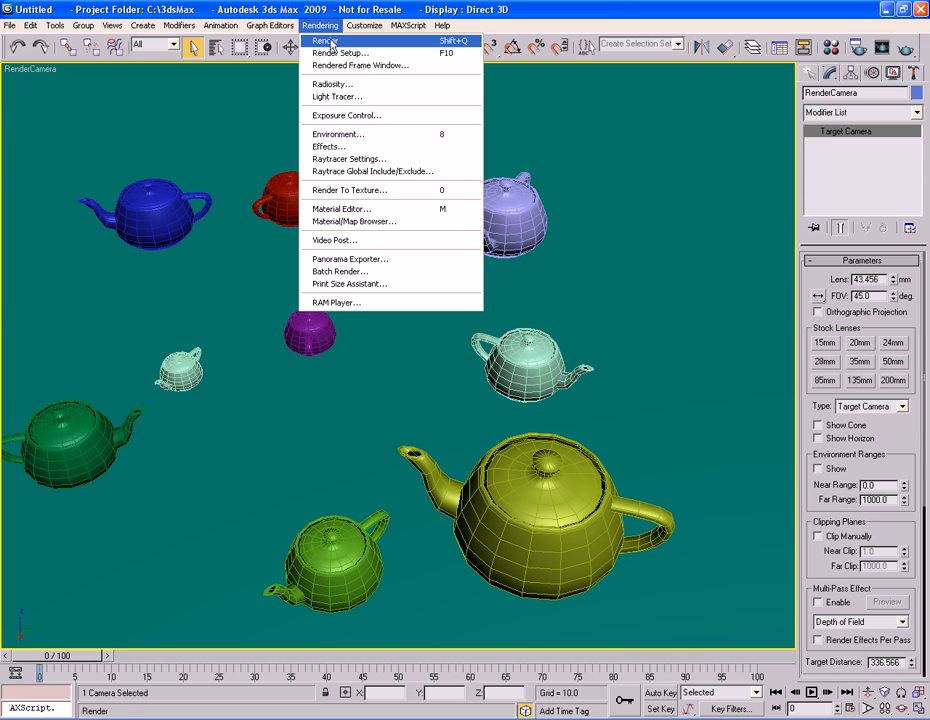
pyautogui.click(396, 55)
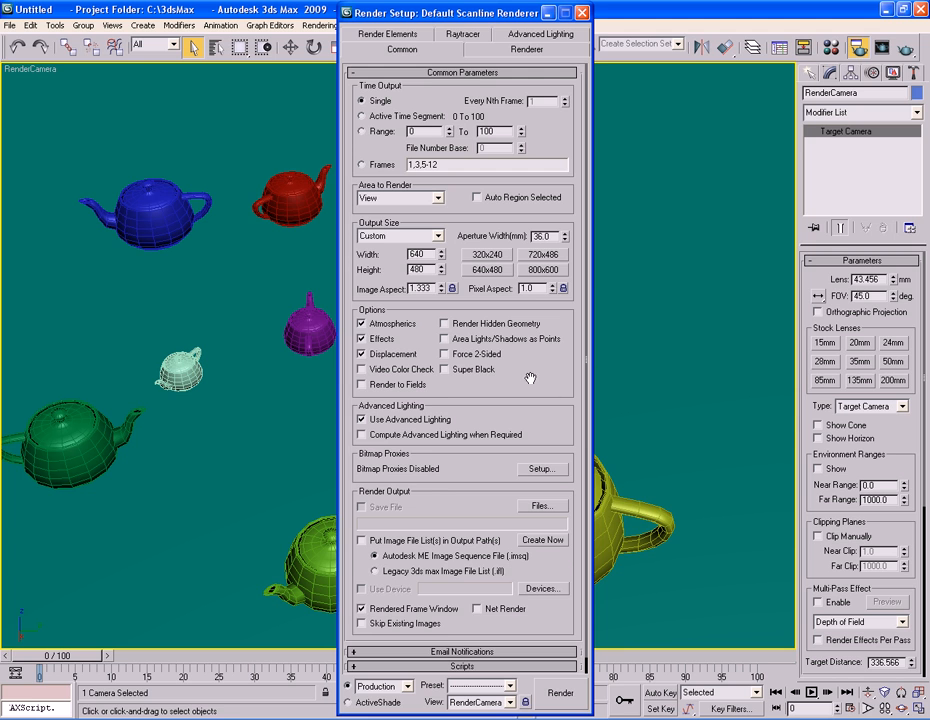
pyautogui.scroll(-1, 530, 378)
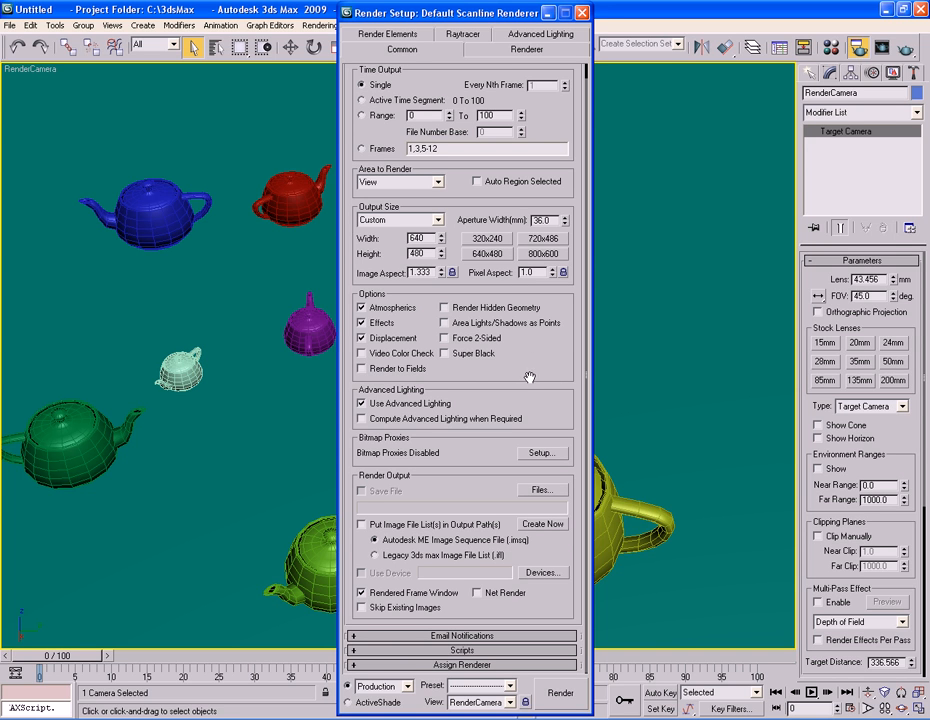
pyautogui.click(508, 703)
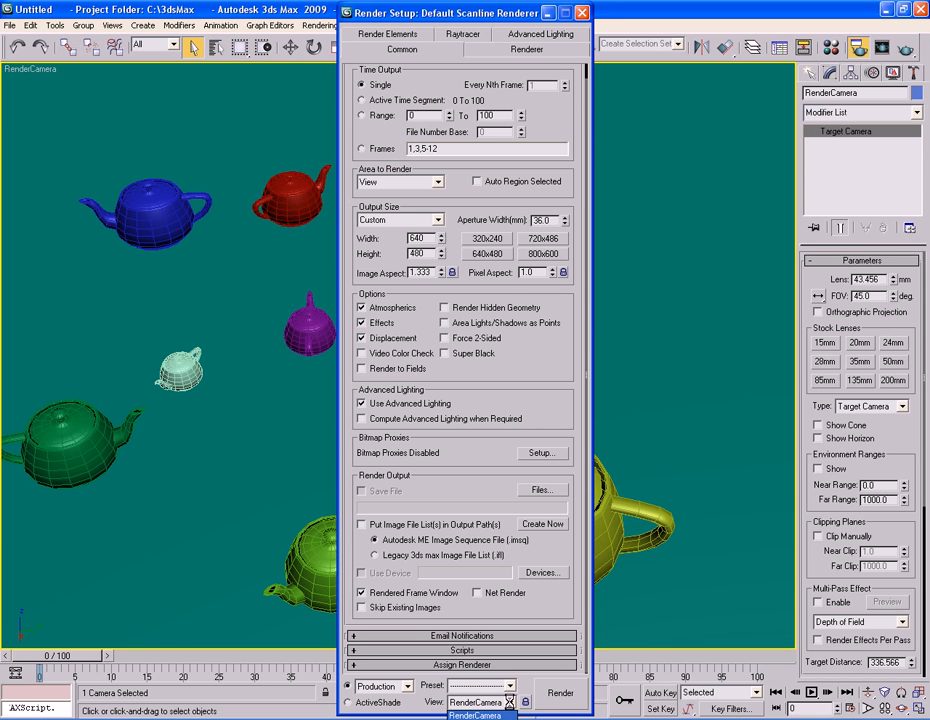
pyautogui.click(510, 704)
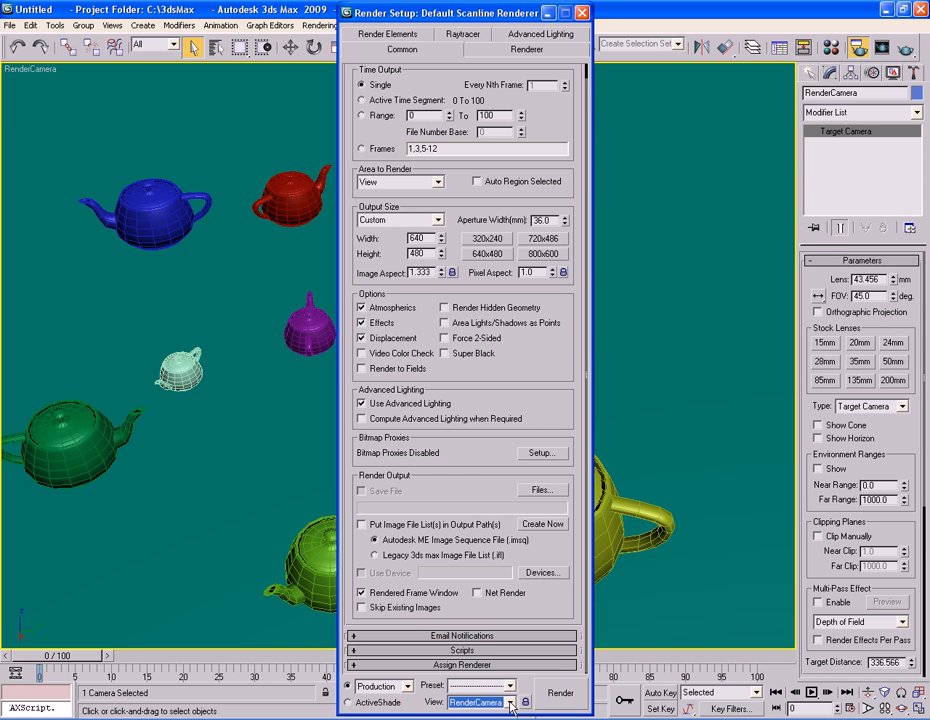
pyautogui.click(511, 703)
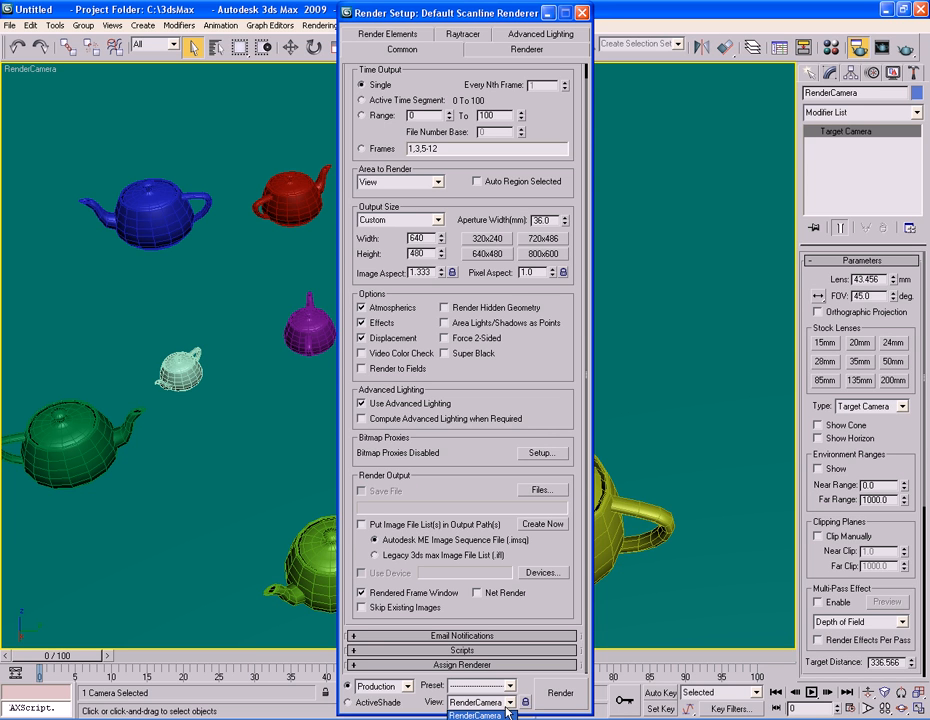
pyautogui.click(511, 703)
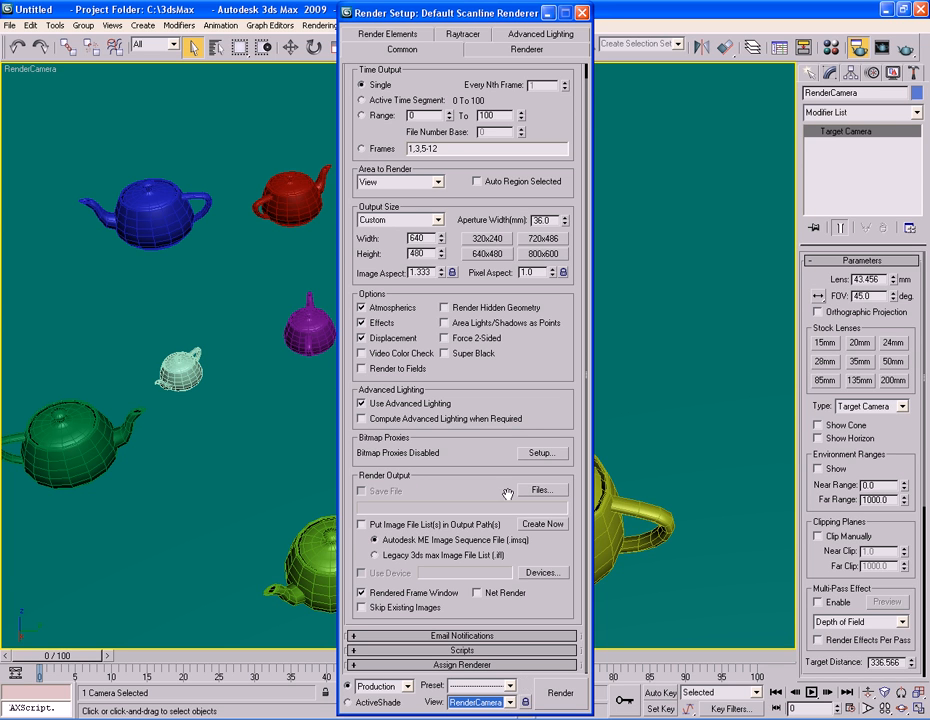
pyautogui.click(583, 14)
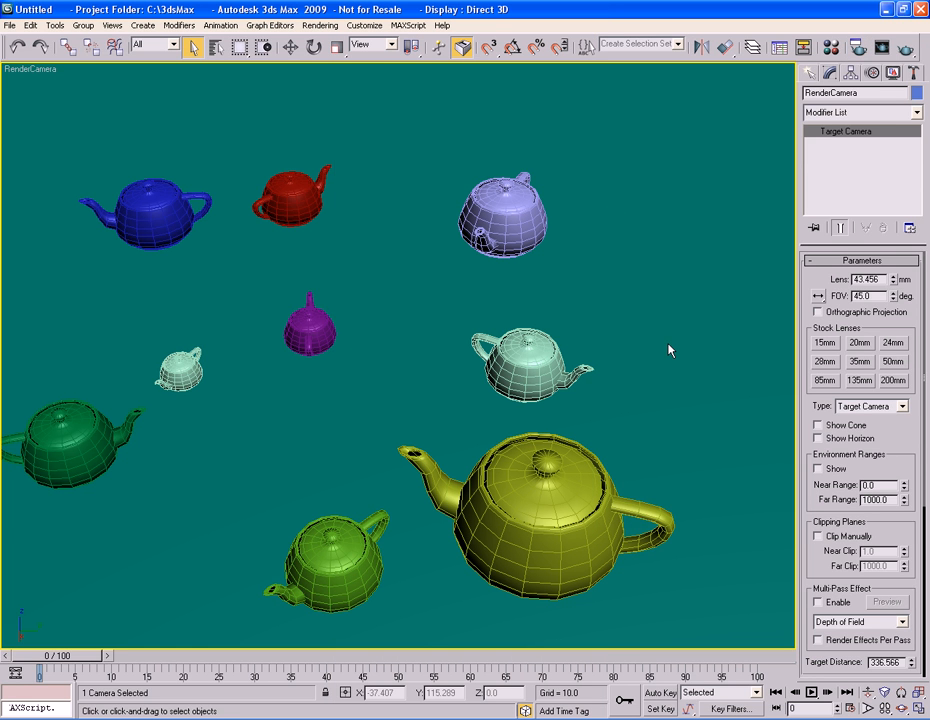
# Step: Return the viewport to Perspective and orbit to see the render camera and the teapots from the front
pyautogui.press('p')
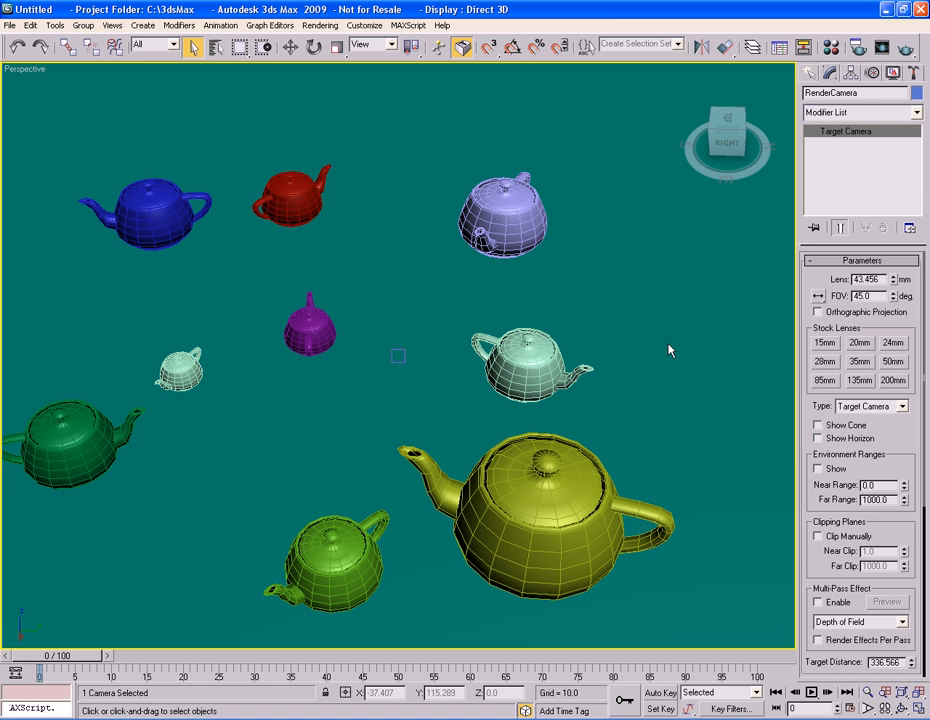
pyautogui.keyDown('alt'); pyautogui.moveTo(660, 359); pyautogui.dragTo(583, 436, button='middle'); pyautogui.keyUp('alt')
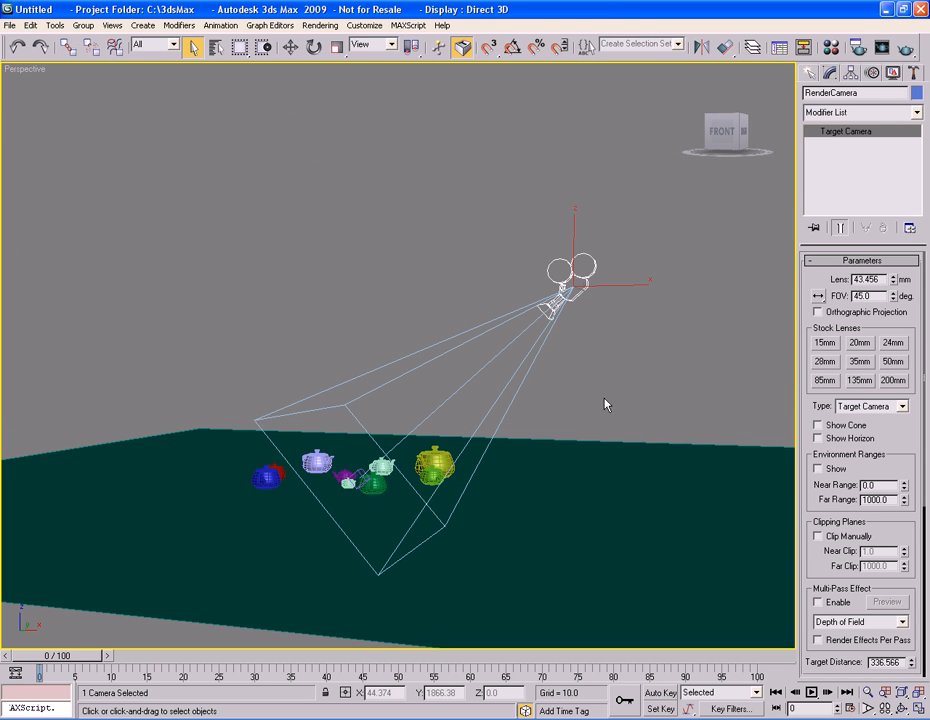